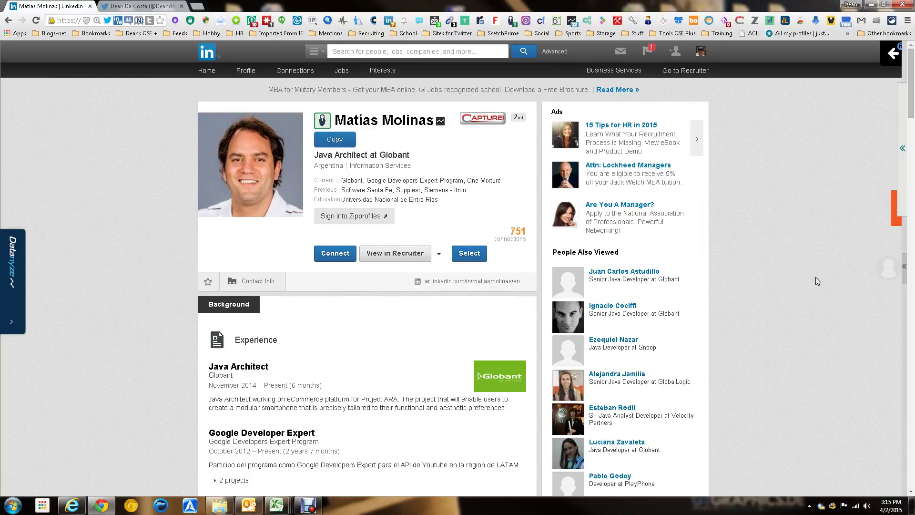
Copy the Globant Java Architect's full name from their LinkedIn profile
mouse_move(675, 51)
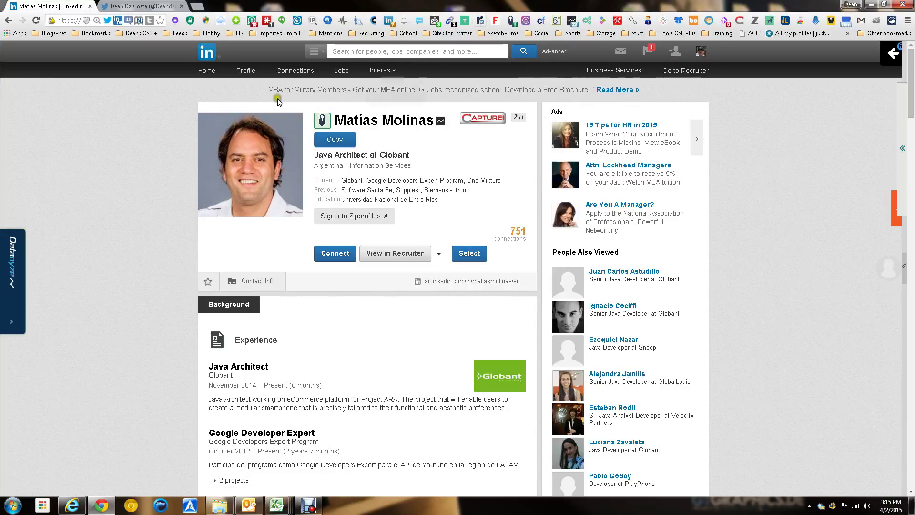
left_click_drag(434, 121, 339, 120)
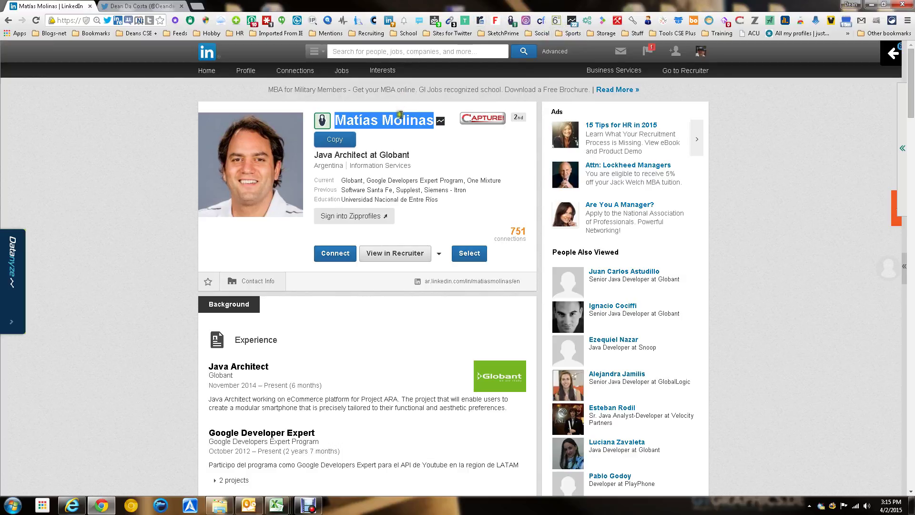
right_click(400, 115)
left_click(430, 121)
left_click(482, 21)
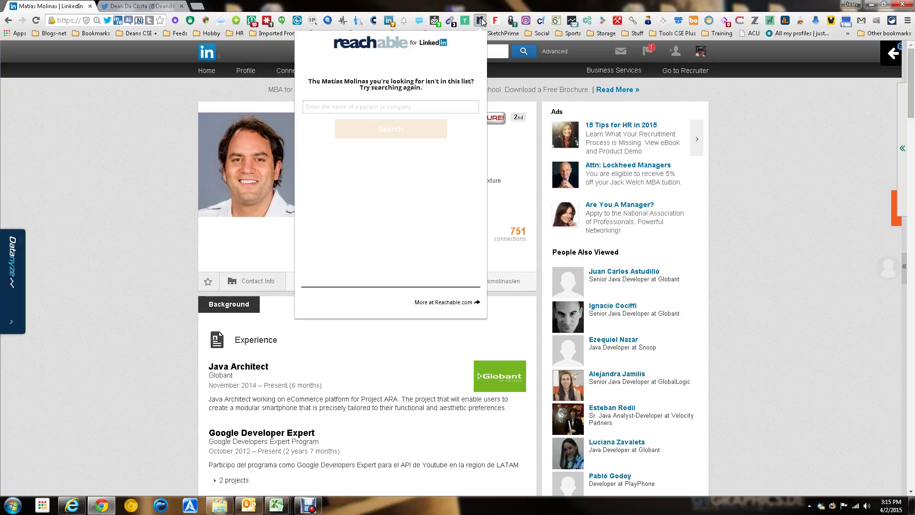
left_click(400, 103)
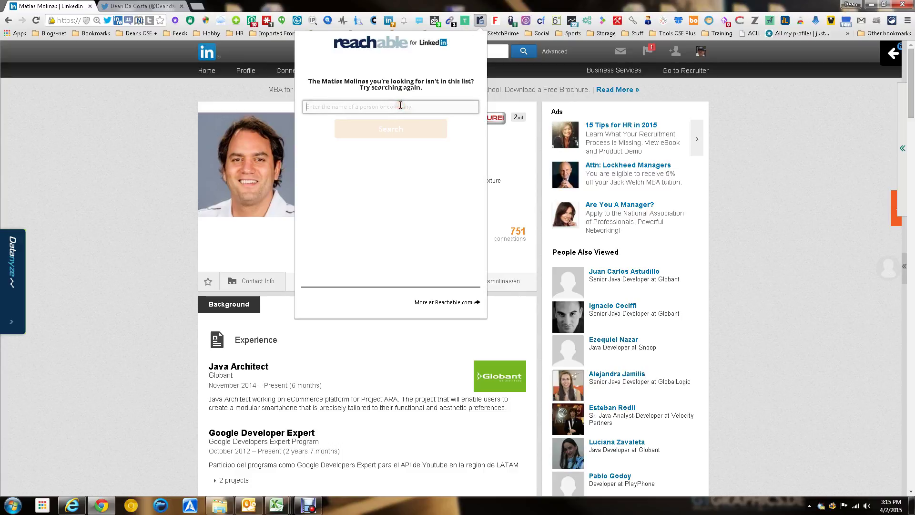
key("ctrl+v")
key("Return")
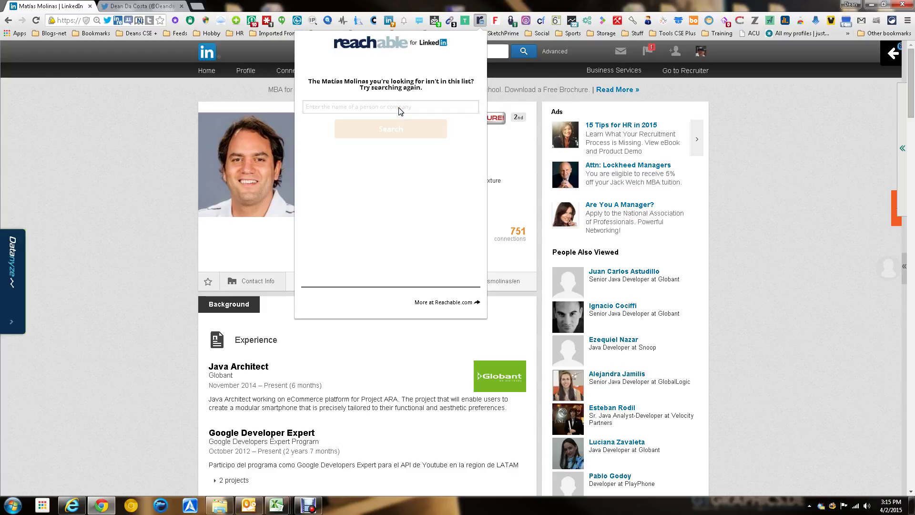
left_click(768, 223)
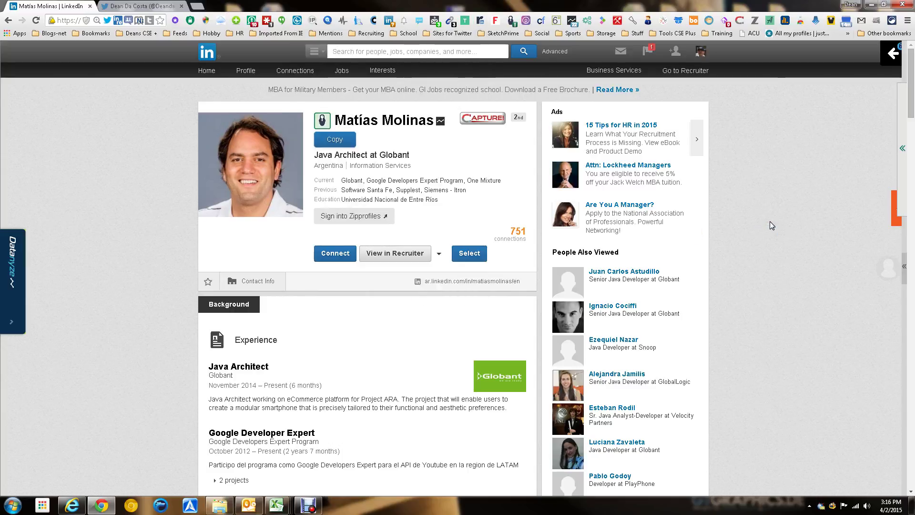
Go back to the 'java developer google' people results and filter them to San Francisco Bay Area
left_click(7, 21)
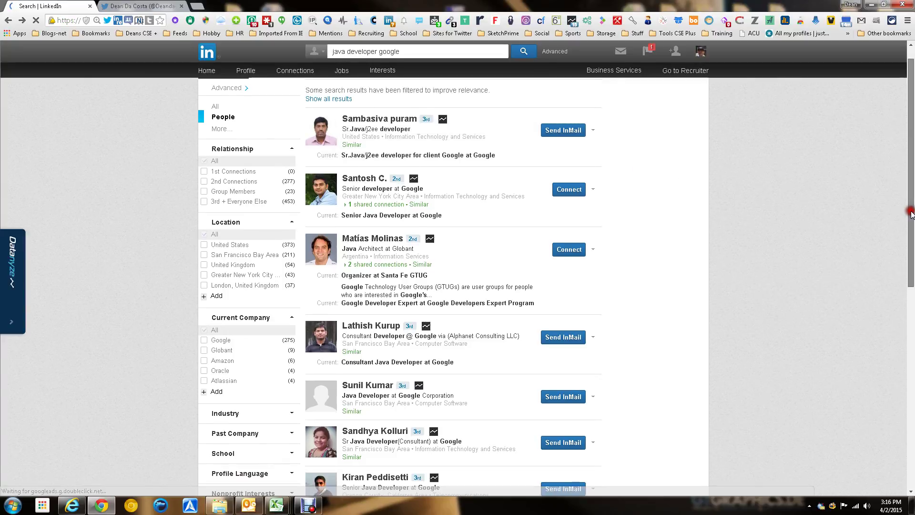
scroll(910, 212, "down", 5)
left_click_drag(908, 263, 910, 192)
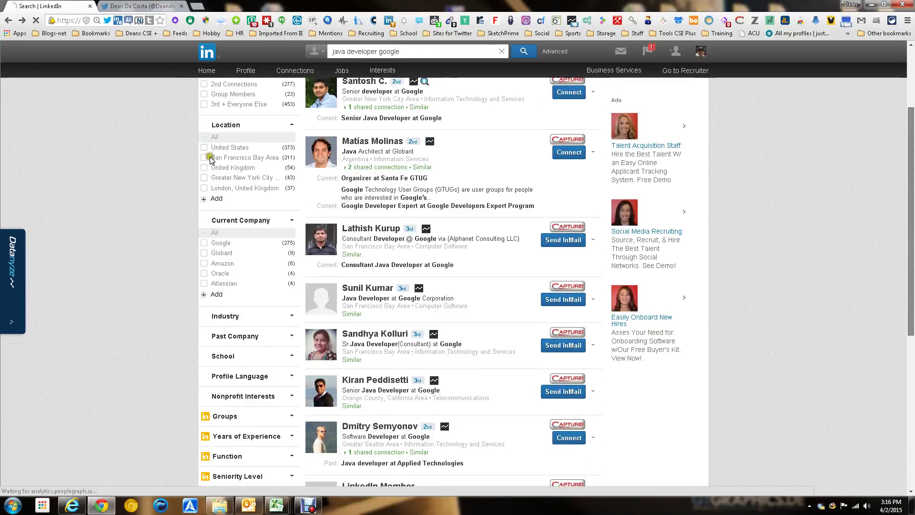
left_click(205, 158)
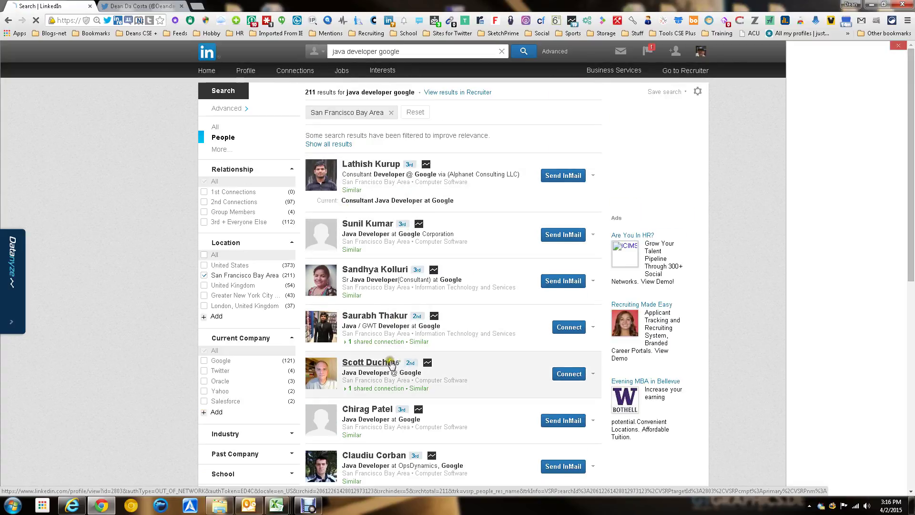
Open the Java Developer @ Google profile, look through it, and select his name
left_click(372, 362)
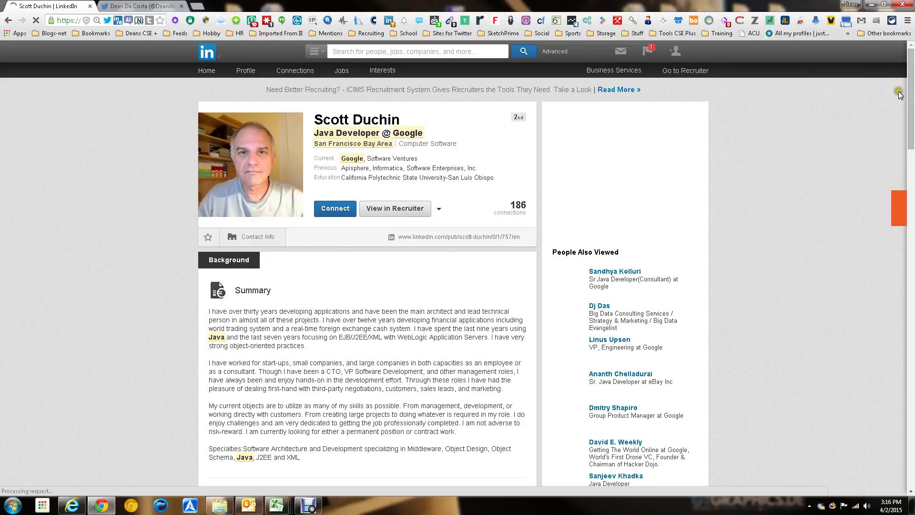
mouse_move(911, 83)
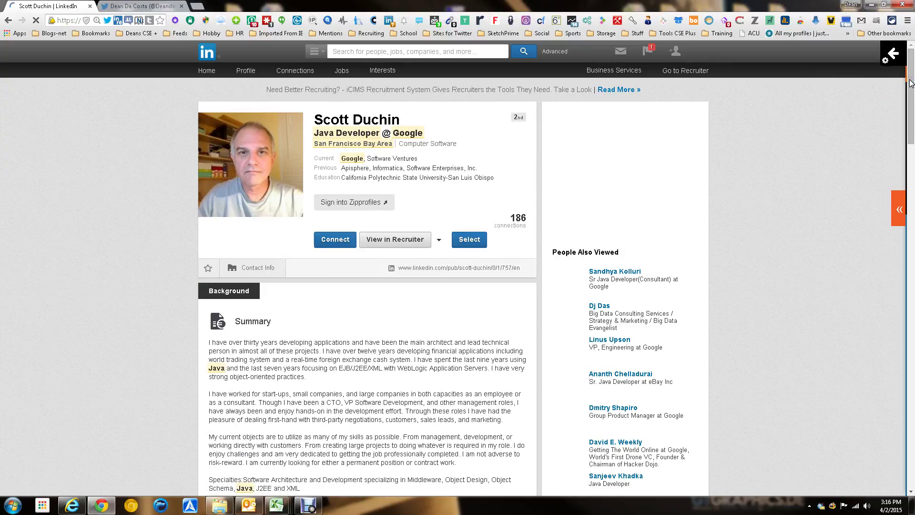
scroll(911, 135, "down", 5)
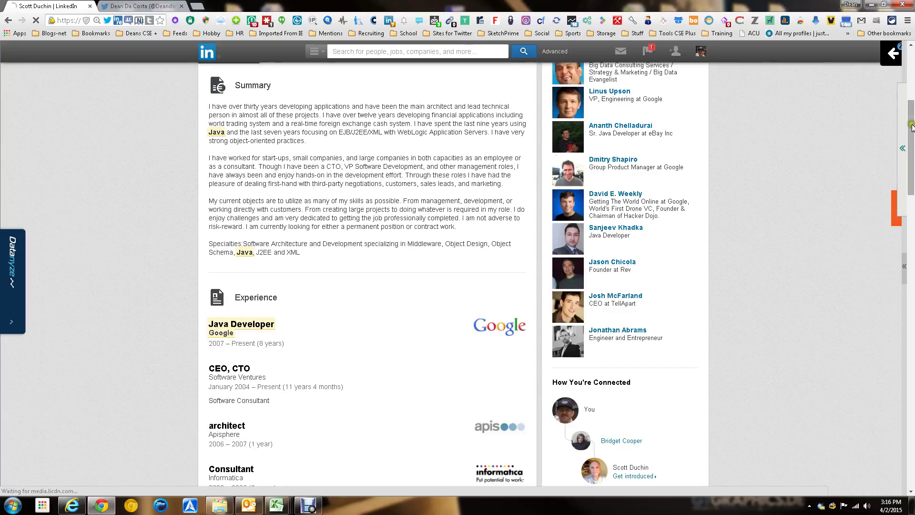
left_click_drag(910, 135, 912, 174)
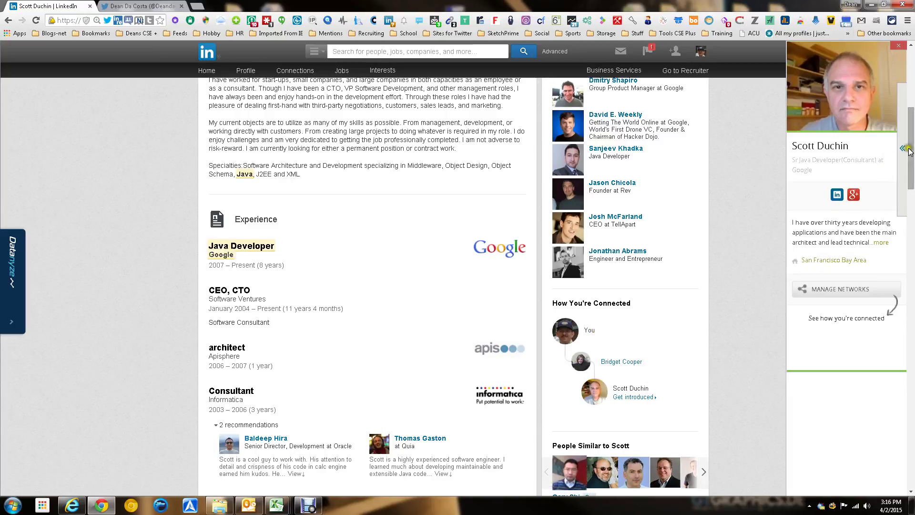
left_click_drag(911, 149, 911, 43)
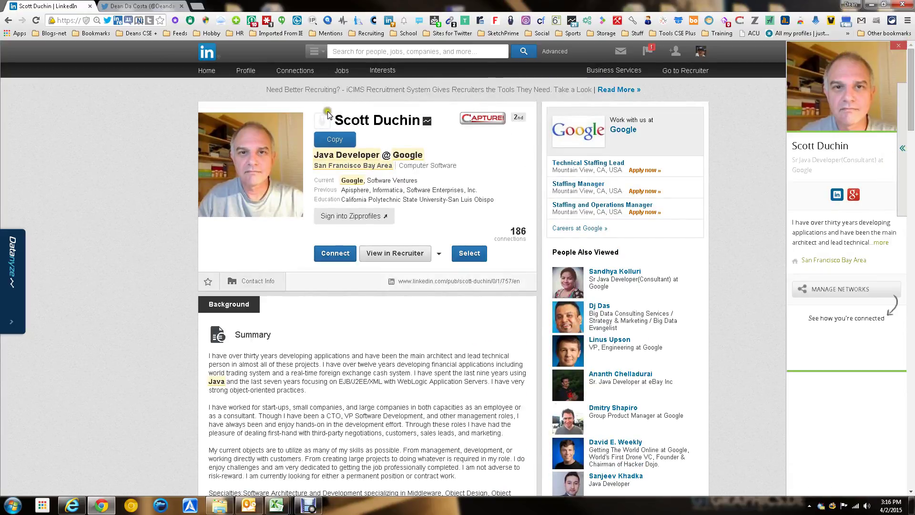
left_click_drag(334, 116, 424, 121)
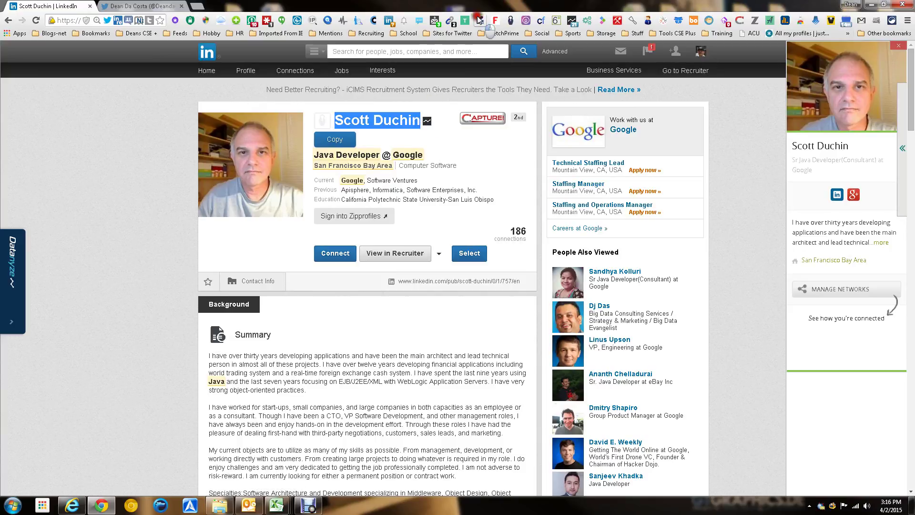
Run the Reachable extension on the selected name, yielding 31 results: 22 people and 9 companies
left_click(479, 20)
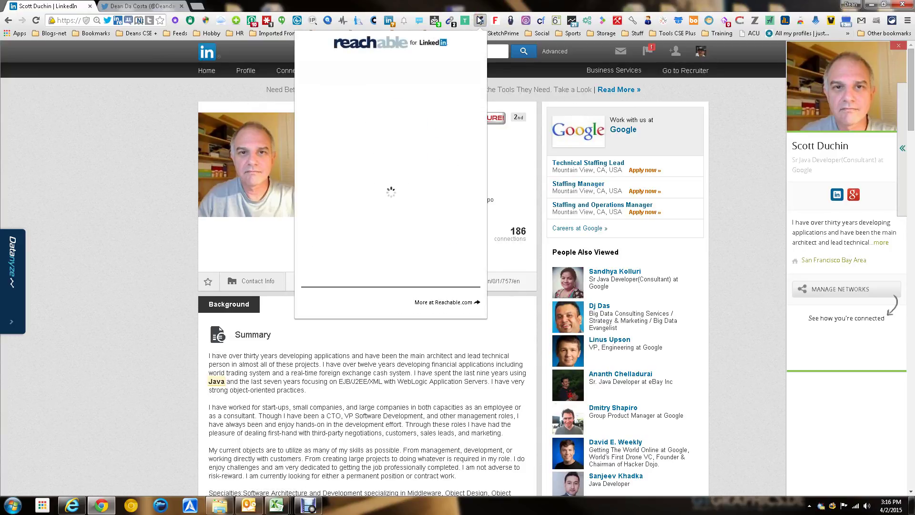
left_click(480, 20)
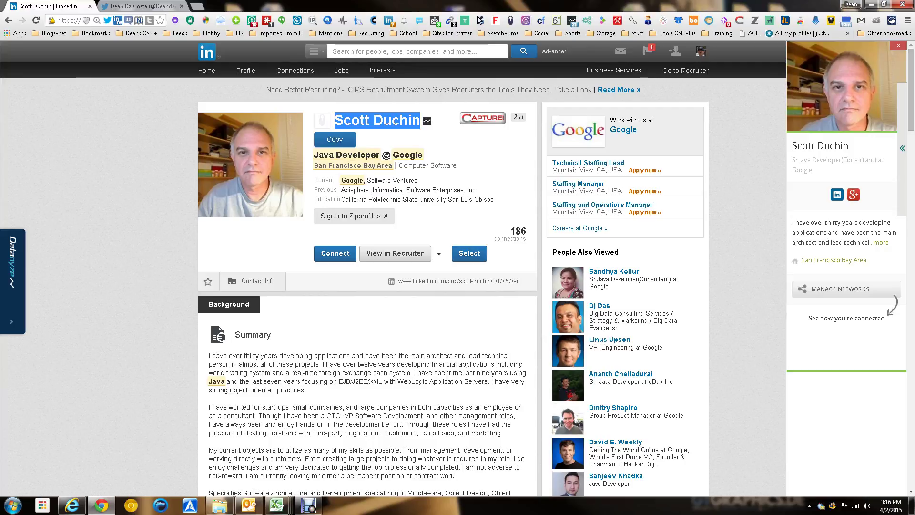
left_click(479, 20)
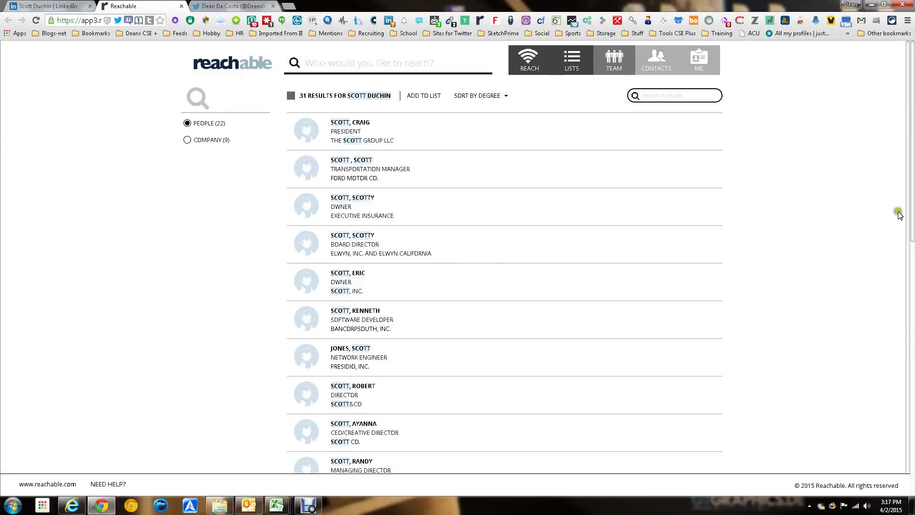
mouse_move(912, 222)
left_mouse_down()
mouse_move(913, 472)
mouse_move(913, 228)
left_mouse_up()
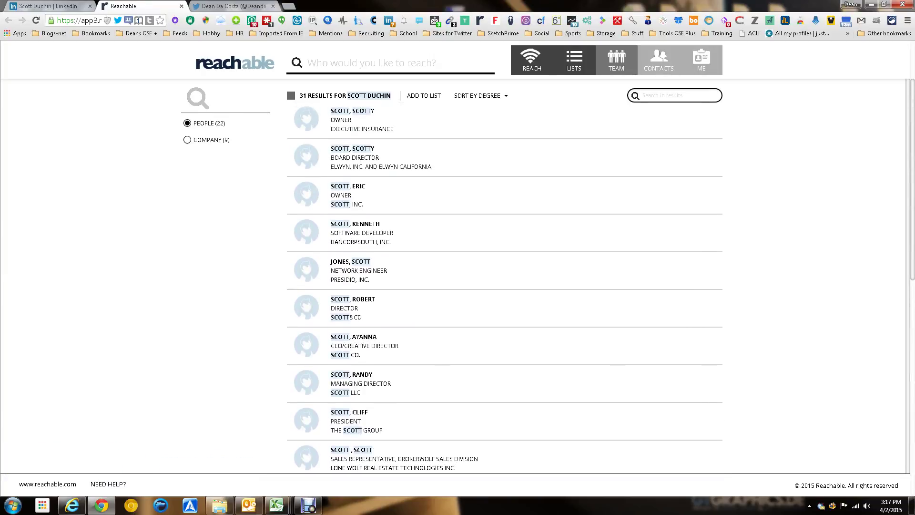
left_click(355, 224)
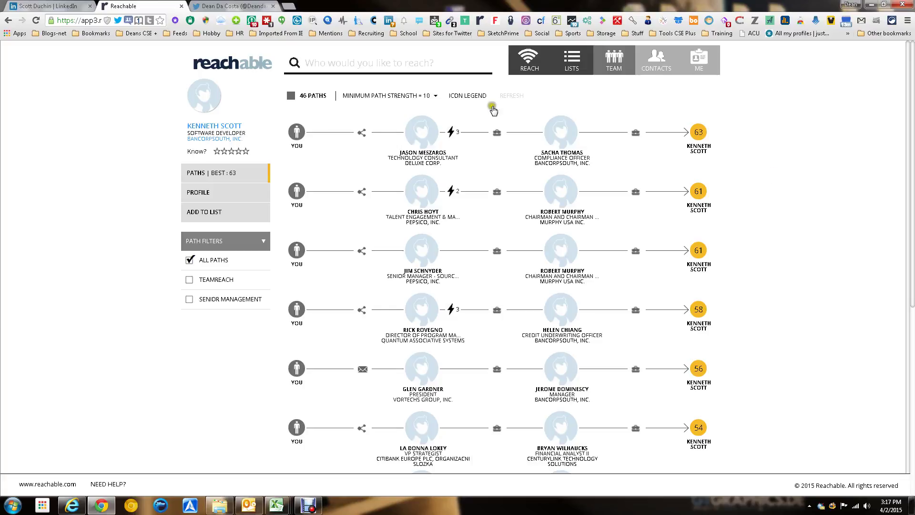
mouse_move(363, 136)
mouse_move(494, 136)
mouse_move(360, 198)
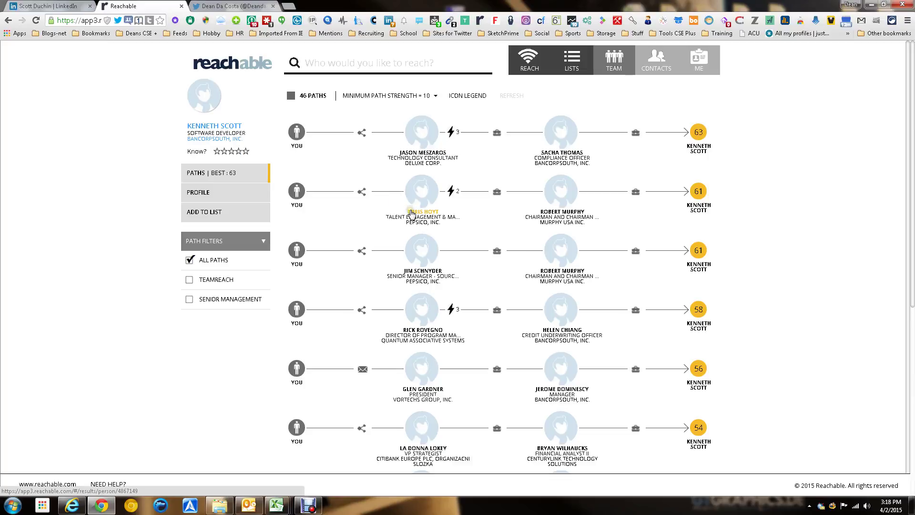
mouse_move(498, 195)
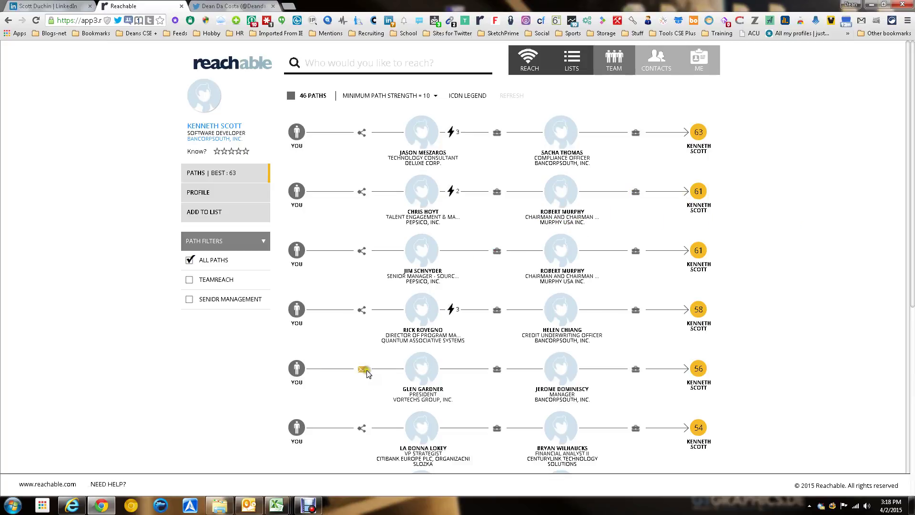
mouse_move(366, 369)
mouse_move(361, 315)
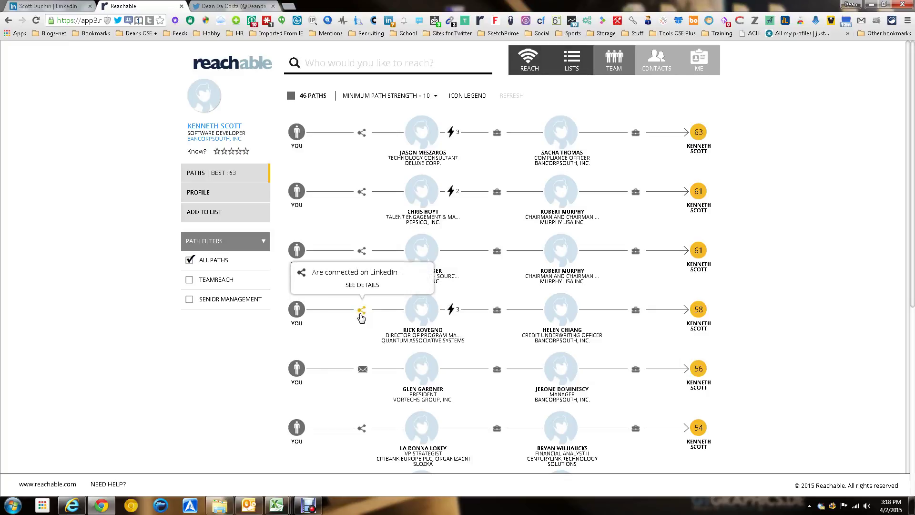
mouse_move(367, 256)
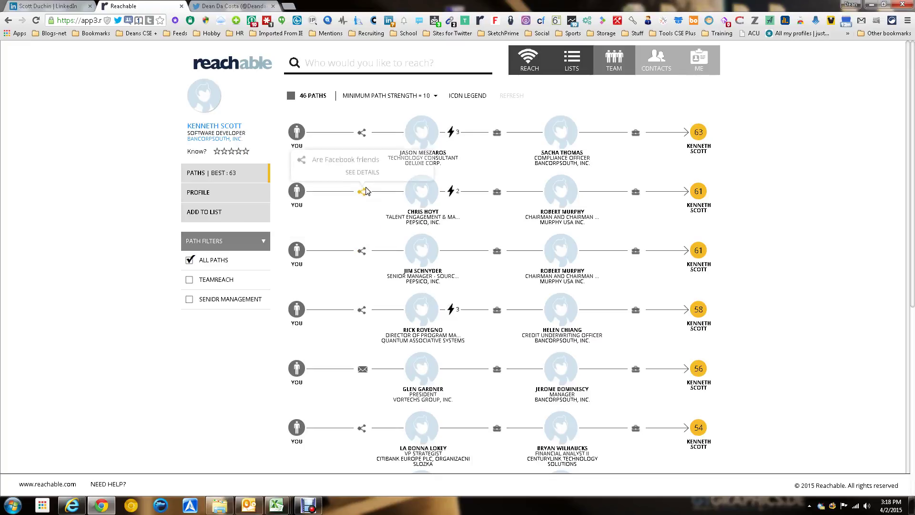
Expand the alternative routes branching from the second and top paths
left_click(453, 191)
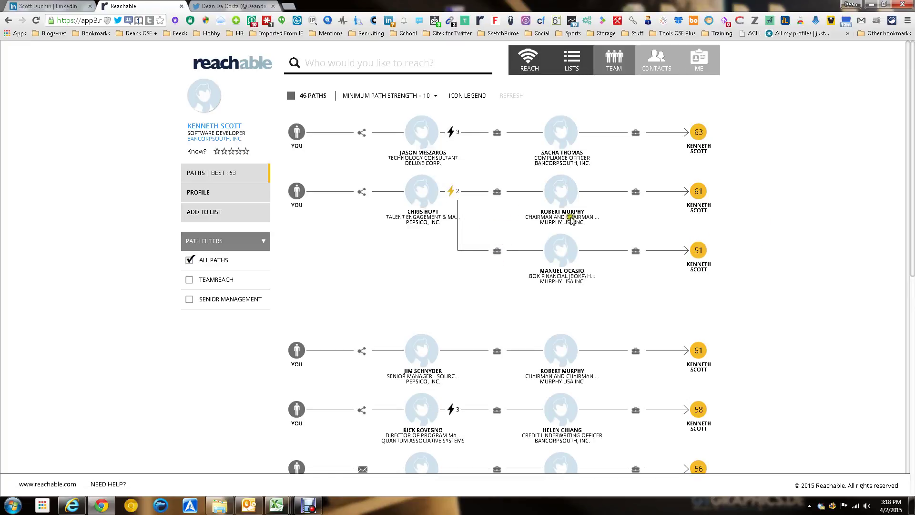
left_click(451, 133)
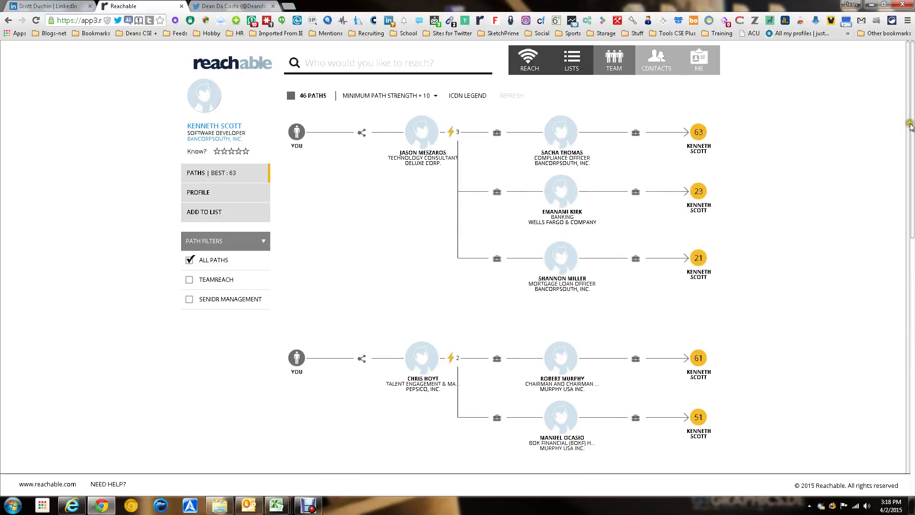
mouse_move(911, 126)
left_mouse_down()
mouse_move(911, 364)
mouse_move(897, 199)
mouse_move(907, 95)
left_mouse_up()
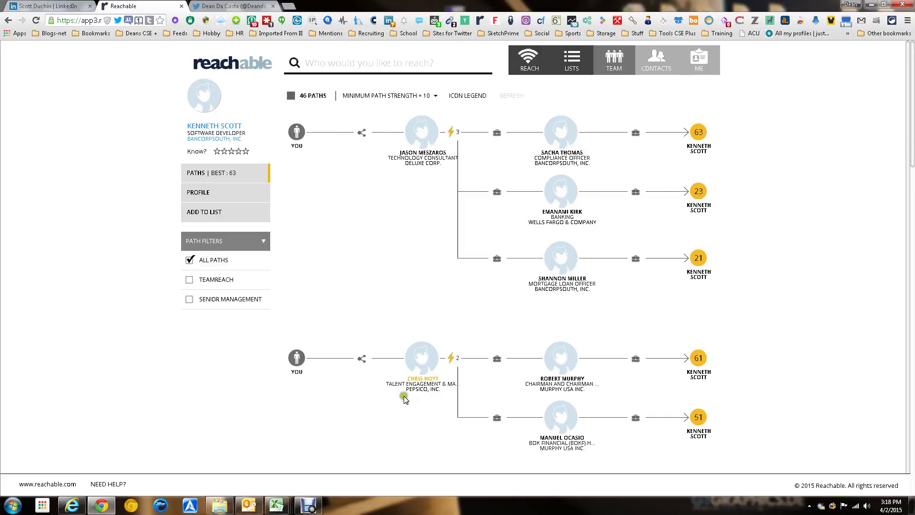
Check how you know the second path's first contact, then move down to the 51-scored paths
left_click(361, 358)
left_click(699, 373)
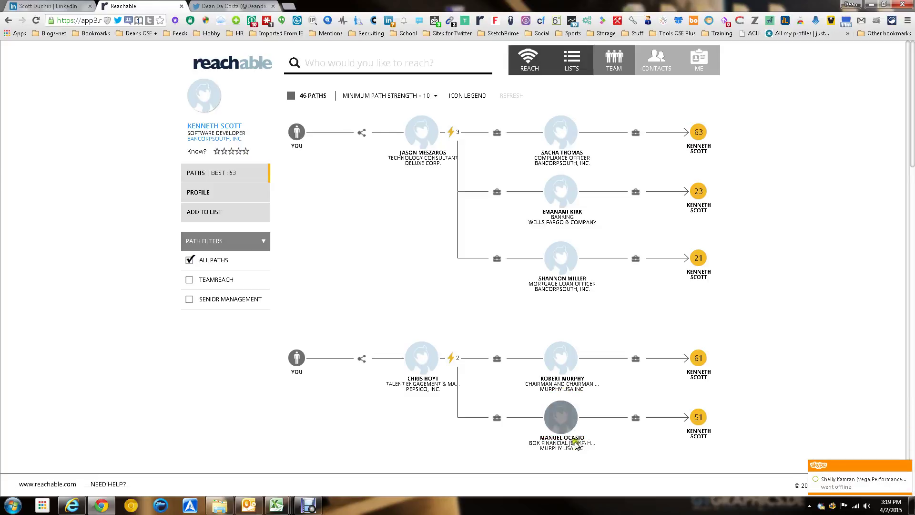
left_click(572, 143)
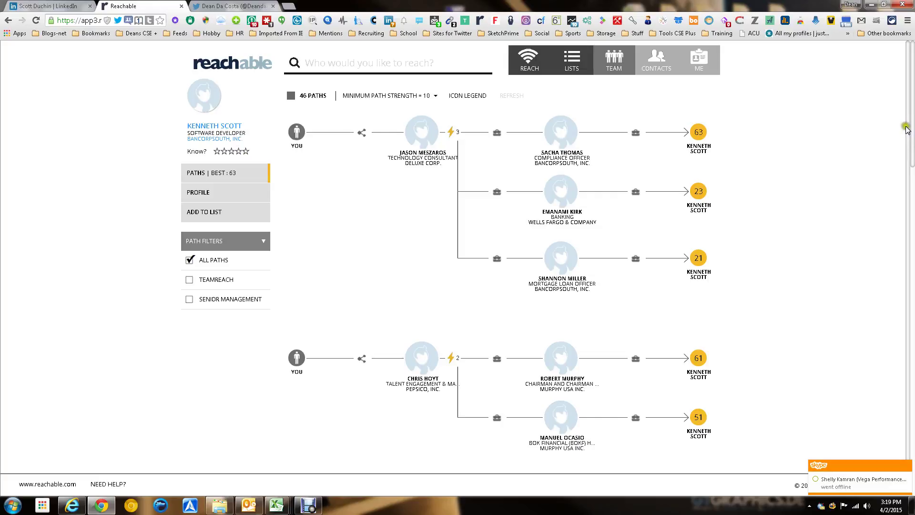
left_click_drag(913, 119, 910, 319)
Inspect connection icons on the lower-scoring paths, then return to the top 63-point path
mouse_move(362, 274)
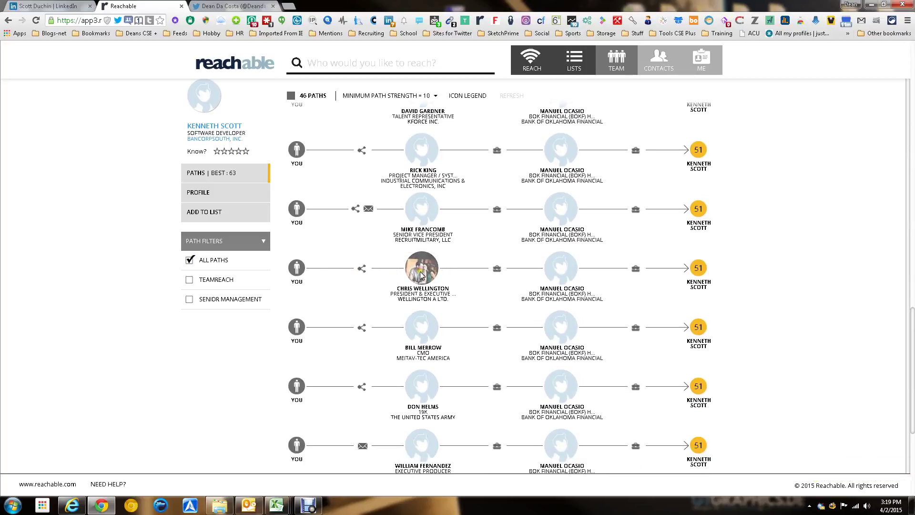
mouse_move(370, 212)
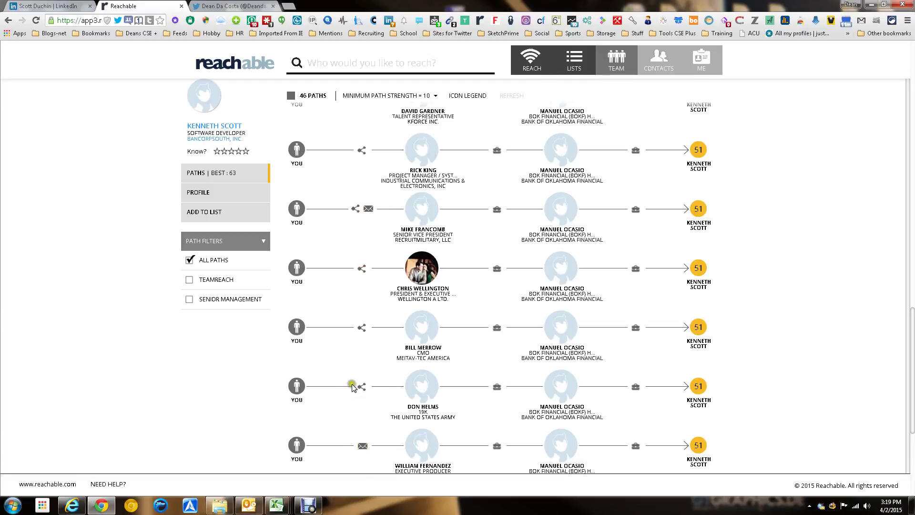
mouse_move(362, 387)
left_click_drag(912, 329, 912, 386)
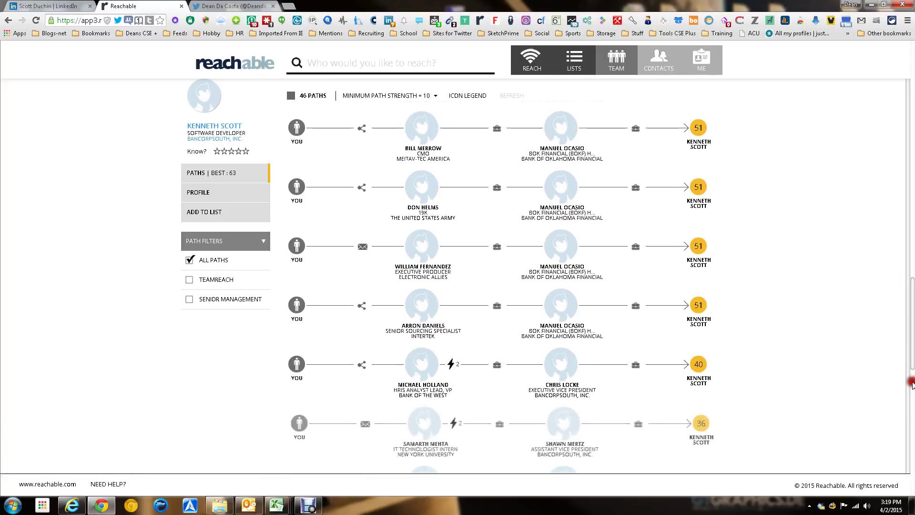
scroll(912, 386, "down", 3)
scroll(862, 84, "up", 10)
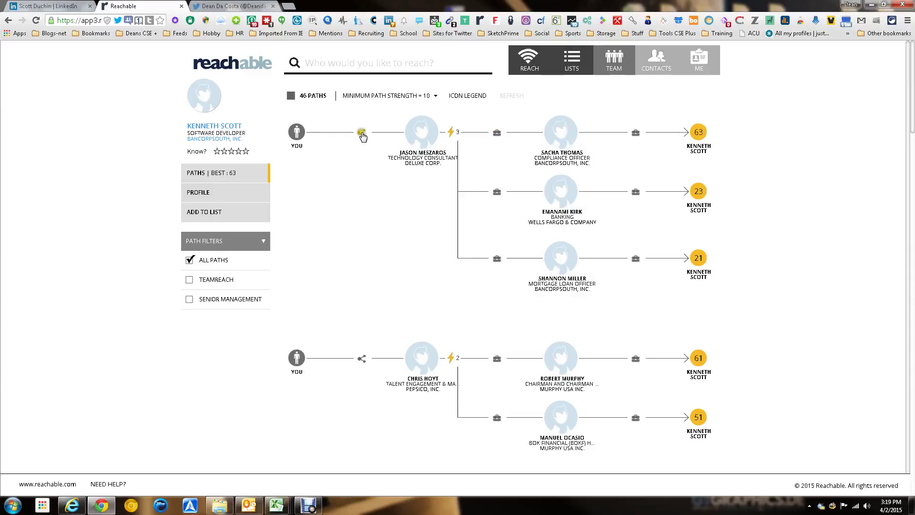
Show Relationship Insights for the 23-point path, with links via LinkedIn, Wells Fargo and BancorpSouth
mouse_move(363, 136)
mouse_move(494, 193)
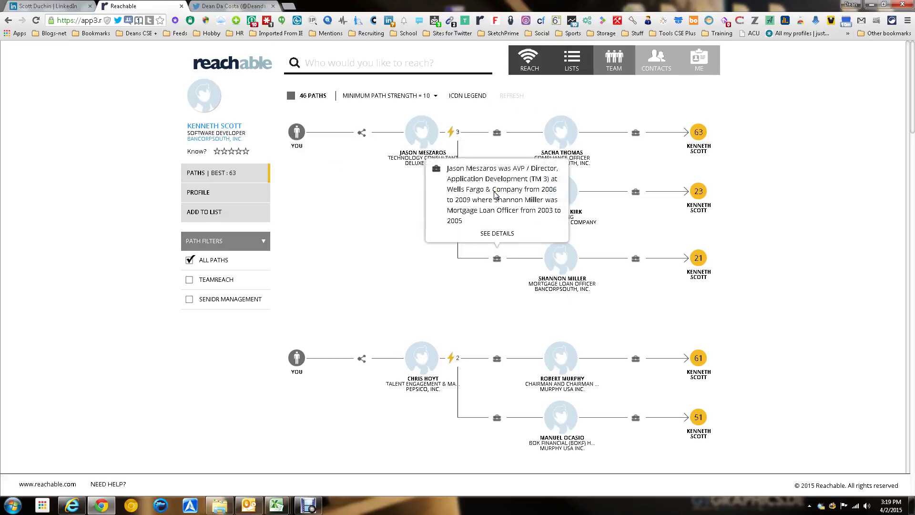
mouse_move(638, 191)
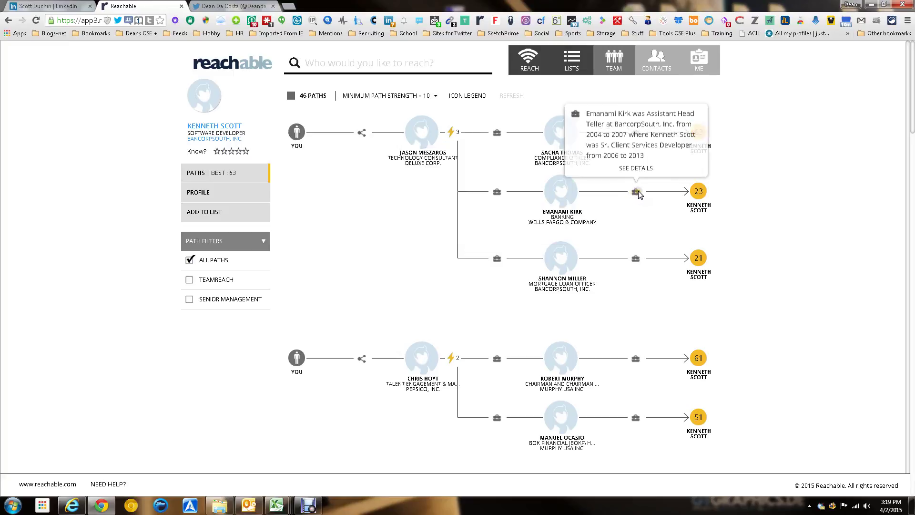
left_click(636, 167)
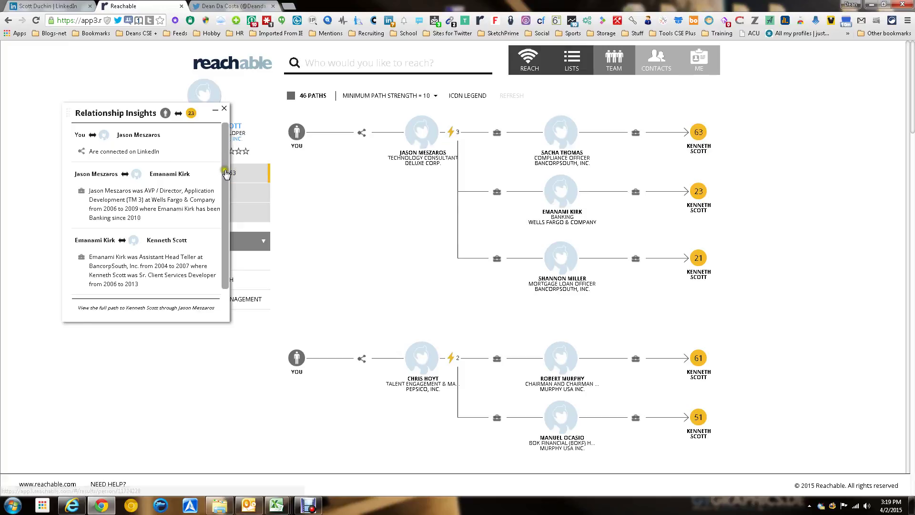
left_click_drag(224, 247, 224, 258)
left_click(778, 155)
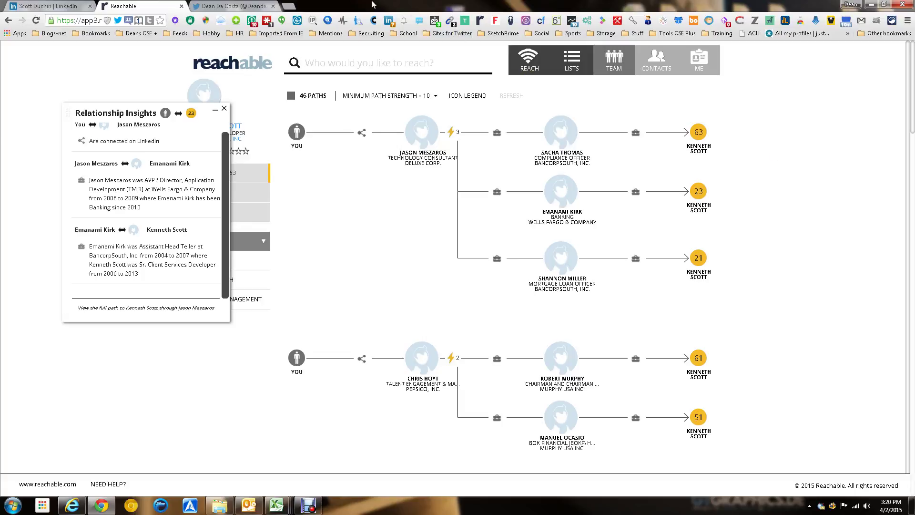
Close the Reachable tab to get back to the Google Java Developer's LinkedIn profile
key("ctrl+w")
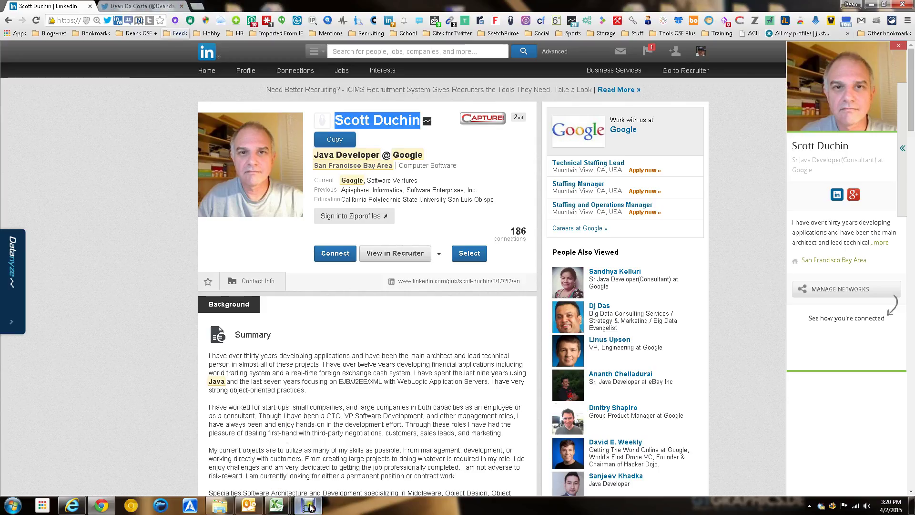
left_click(308, 505)
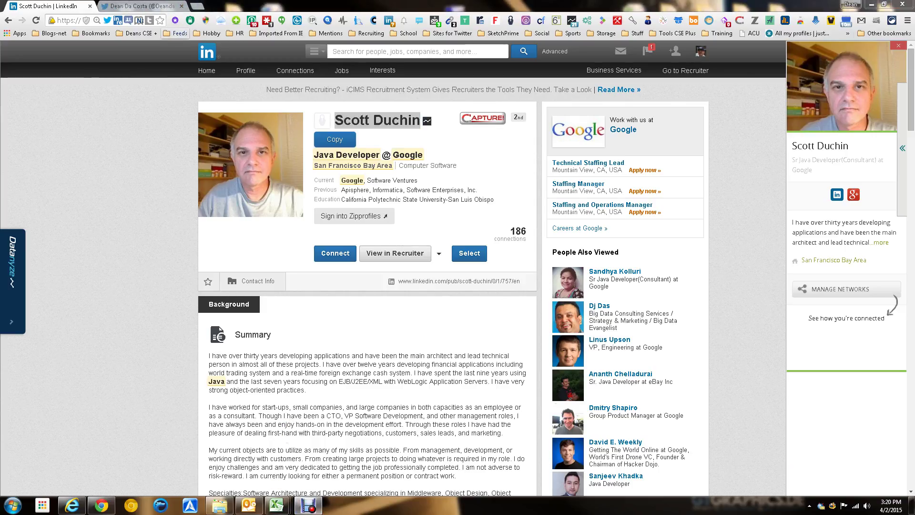